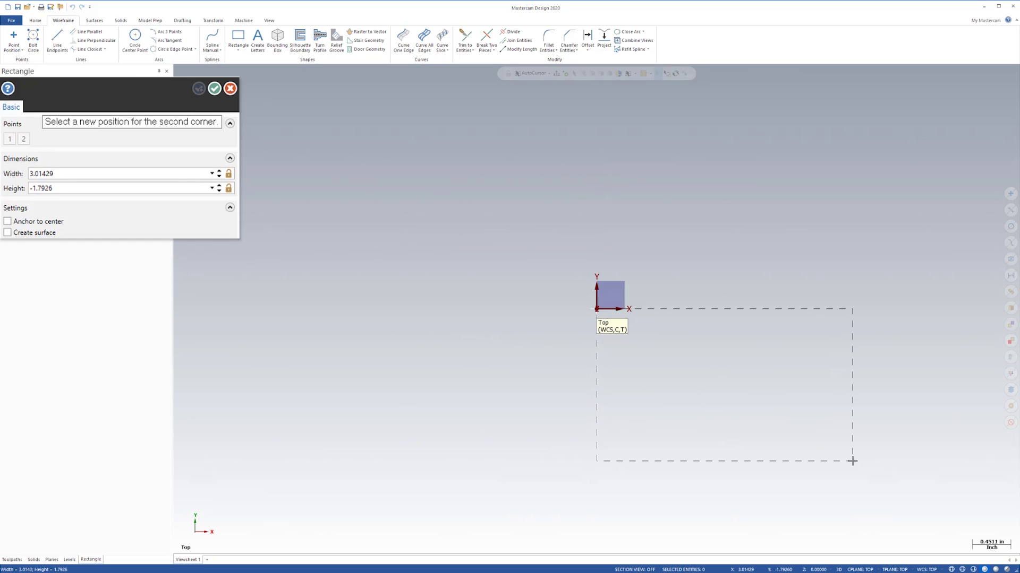
# - Draw a rectangle from the origin with width 4.0 and height -1.9 inches
pyautogui.press('Tab')
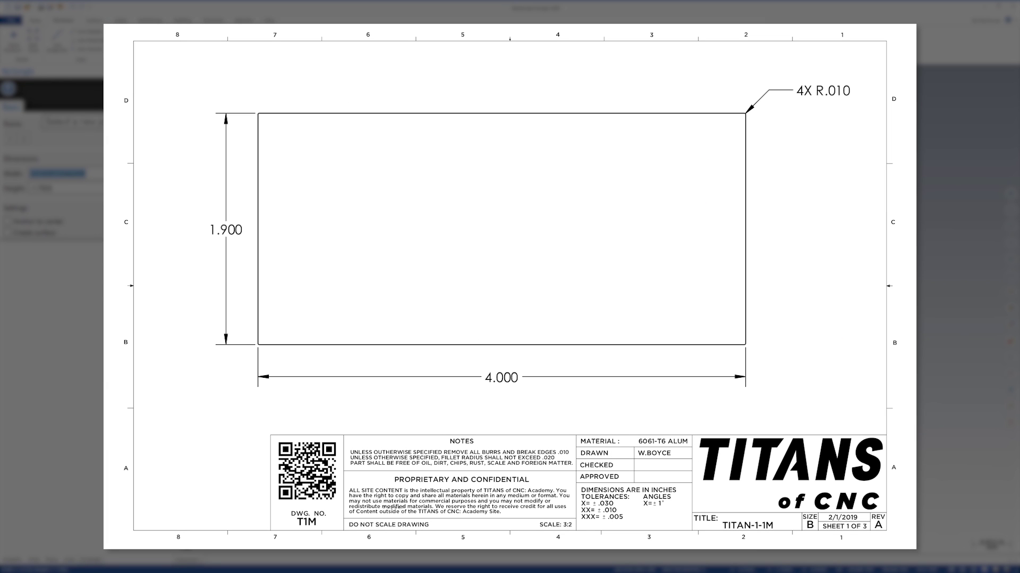
pyautogui.write('4.')
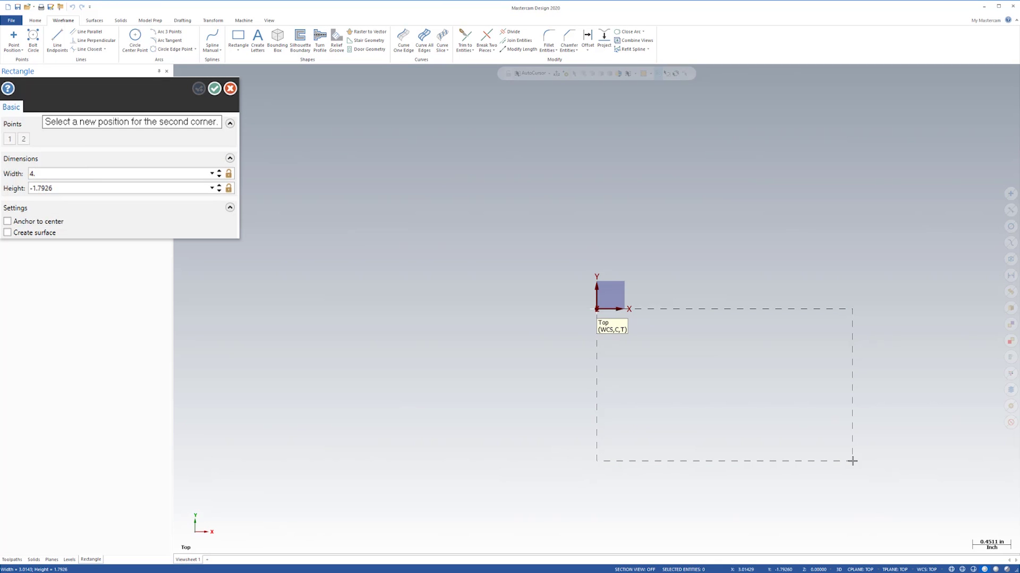
pyautogui.press('Tab')
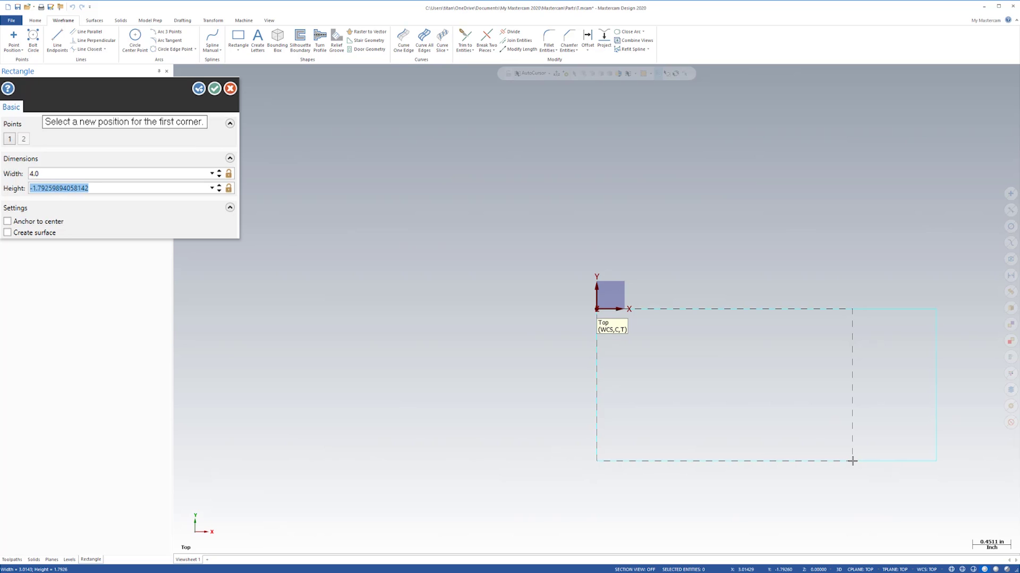
pyautogui.write('-1.9')
pyautogui.click(880, 471)
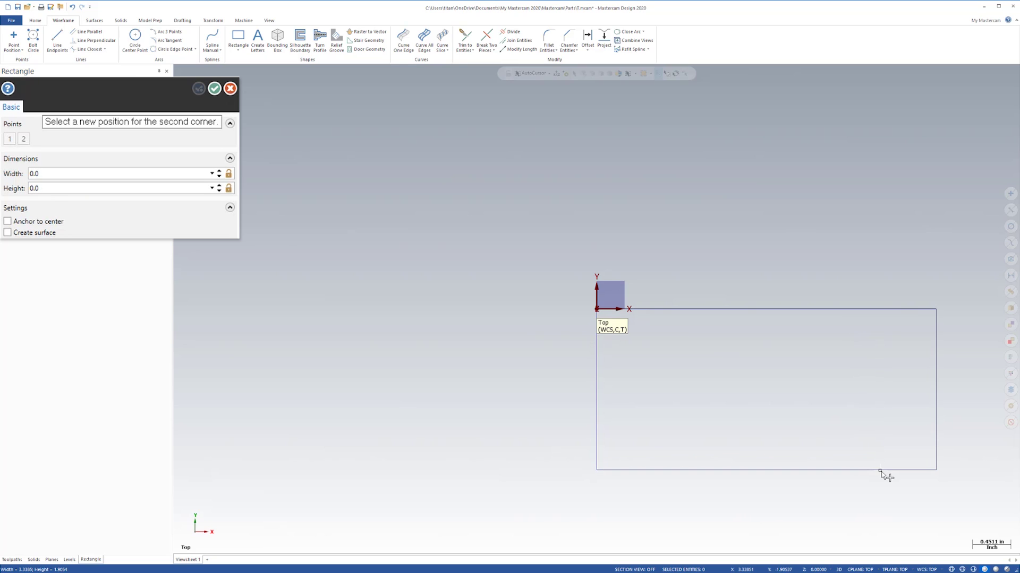
pyautogui.click(215, 89)
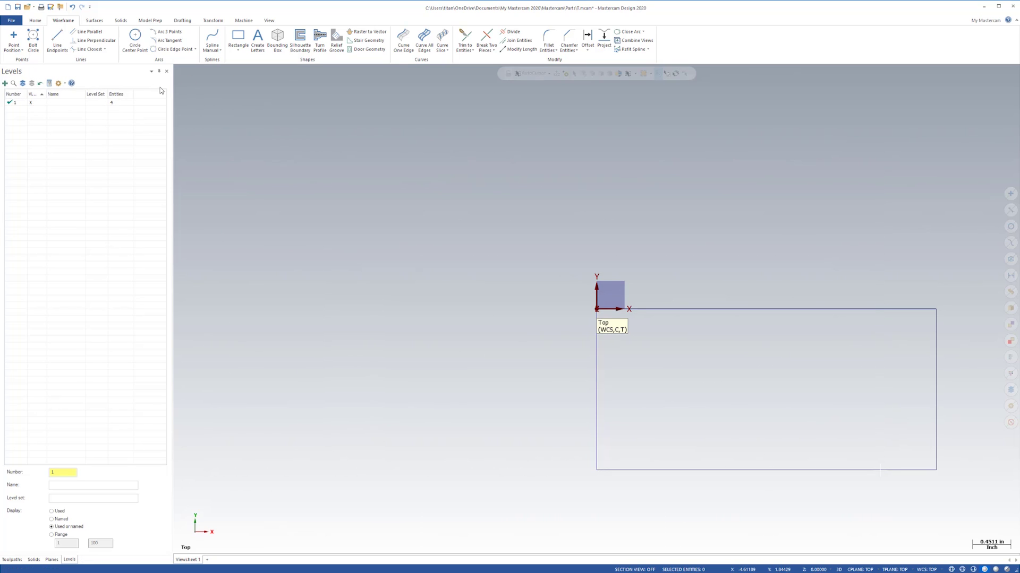
# - Start a solid Extrude using the closed rectangle chain as its profile
pyautogui.rightClick(355, 185)
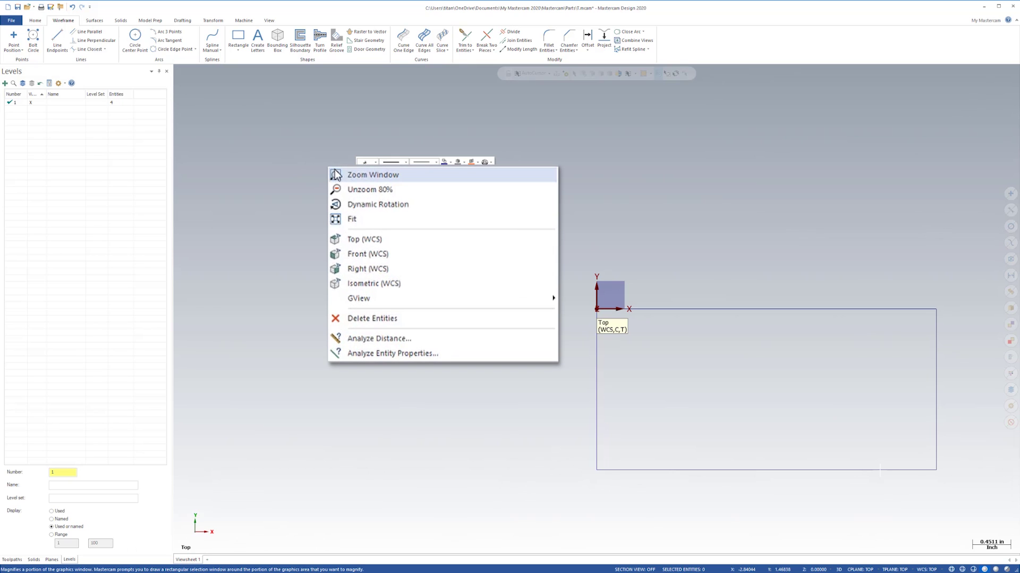
pyautogui.click(367, 219)
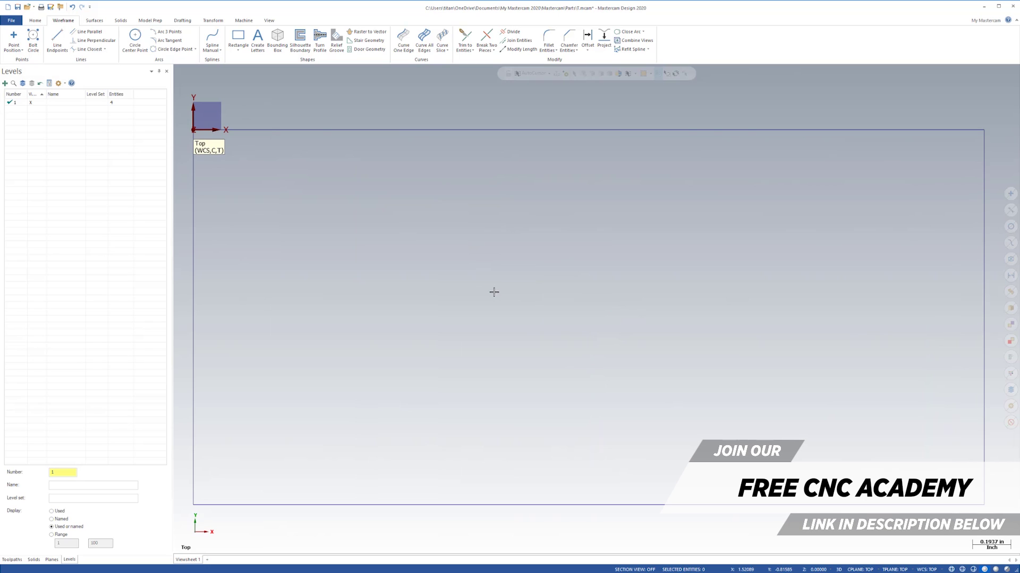
pyautogui.scroll(1, 551, 302)
pyautogui.scroll(-1, 551, 302)
pyautogui.scroll(-3, 551, 302)
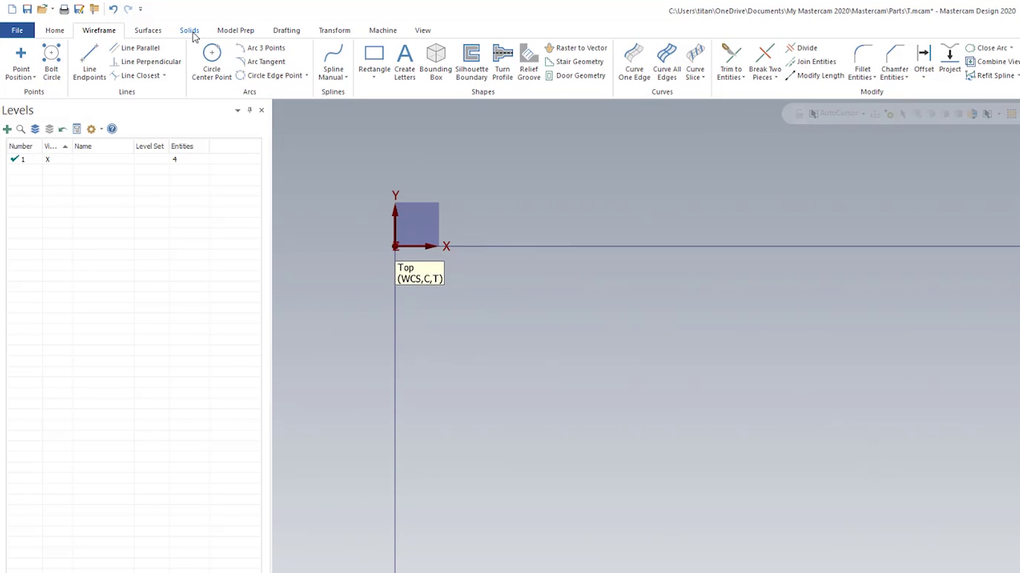
pyautogui.click(122, 21)
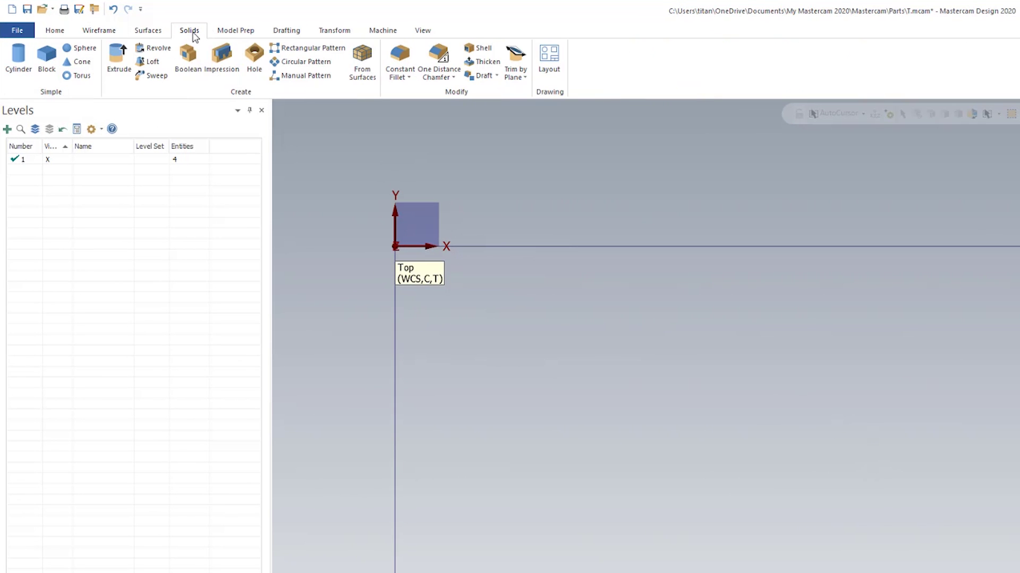
pyautogui.click(118, 63)
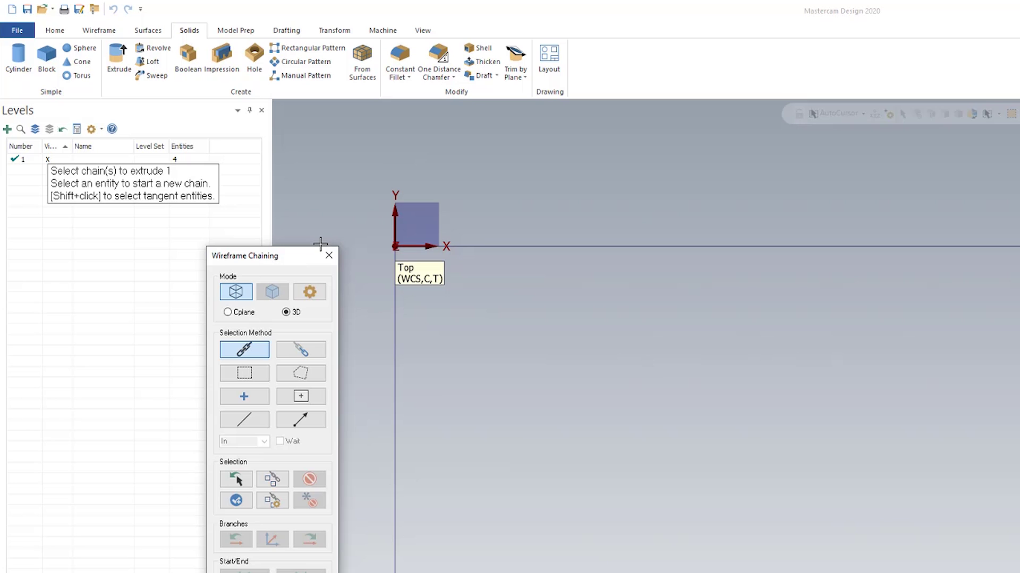
pyautogui.moveTo(287, 256); pyautogui.dragTo(286, 175)
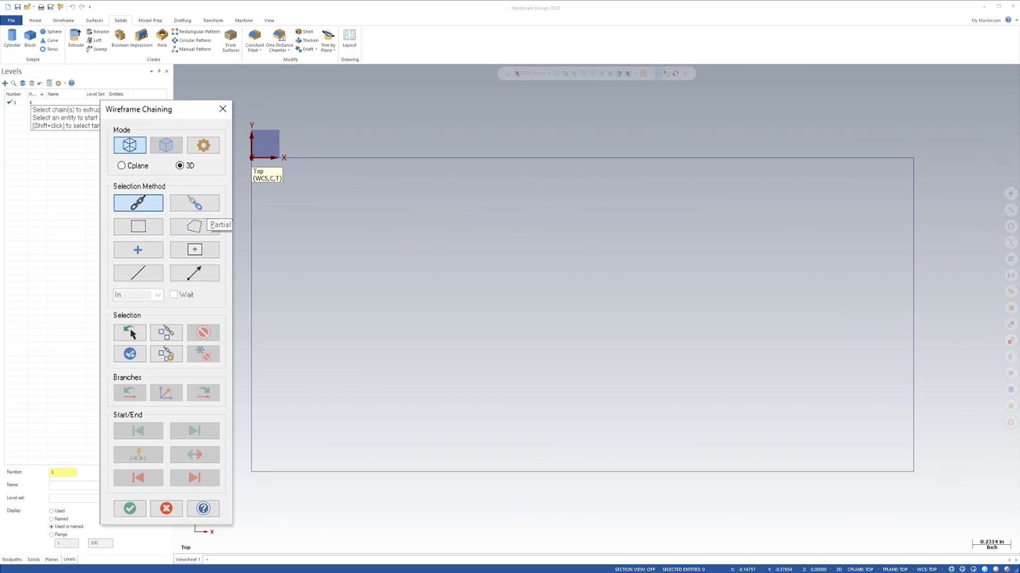
pyautogui.click(251, 232)
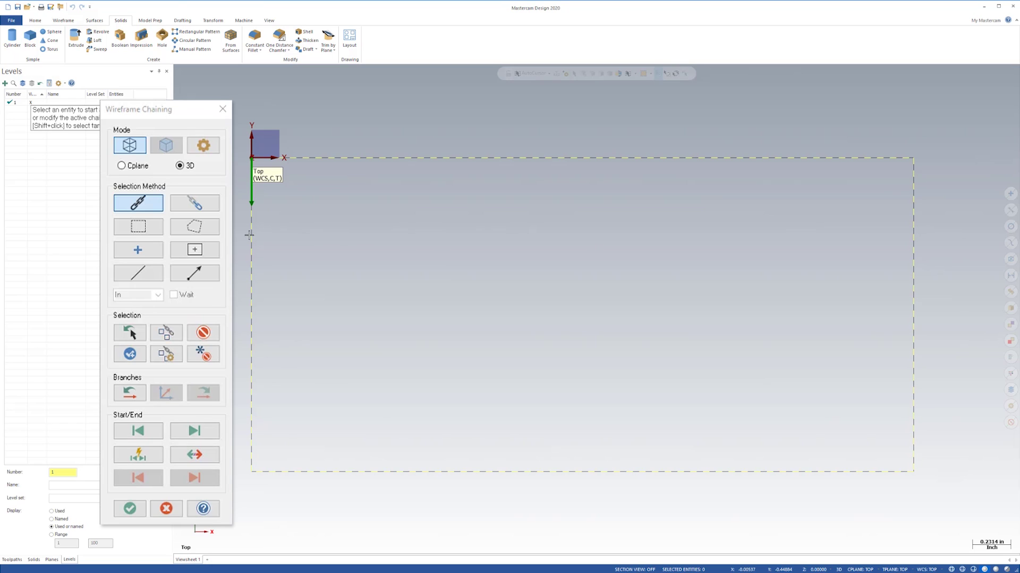
pyautogui.click(132, 509)
# - Set the extrusion distance to 0.75 inches
pyautogui.moveTo(312, 329)
pyautogui.mouseDown(button='middle')
pyautogui.moveTo(334, 311)
pyautogui.moveTo(330, 292)
pyautogui.moveTo(433, 393)
pyautogui.moveTo(469, 394)
pyautogui.moveTo(498, 369)
pyautogui.moveTo(486, 322)
pyautogui.mouseUp(button='middle')
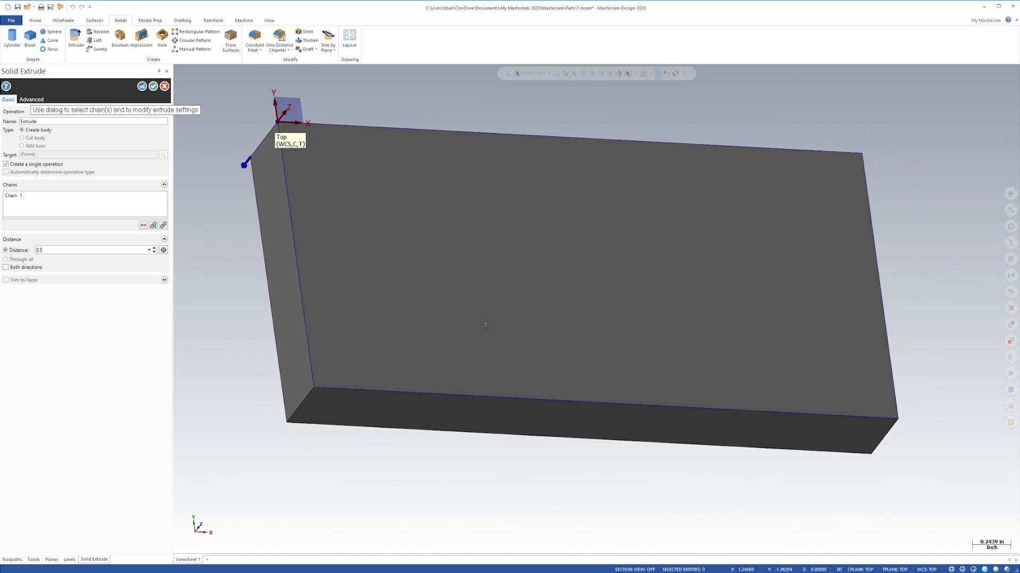
pyautogui.press('shift')
pyautogui.moveTo(428, 304)
pyautogui.keyDown('shift'); pyautogui.mouseDown(button='middle')
pyautogui.moveTo(469, 309)
pyautogui.moveTo(396, 314)
pyautogui.moveTo(461, 297)
pyautogui.moveTo(479, 266)
pyautogui.mouseUp(button='middle'); pyautogui.keyUp('shift')
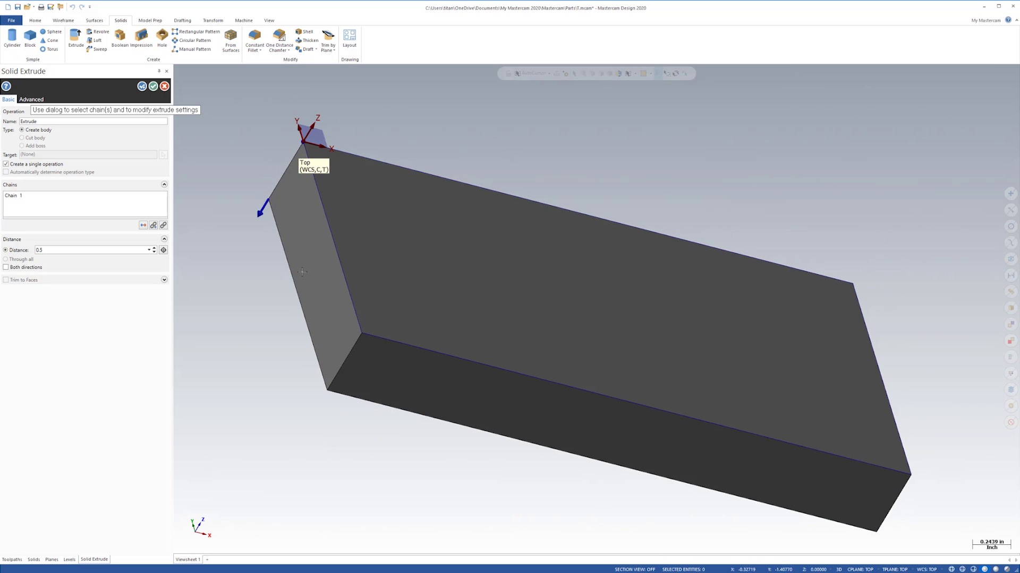
pyautogui.doubleClick(70, 256)
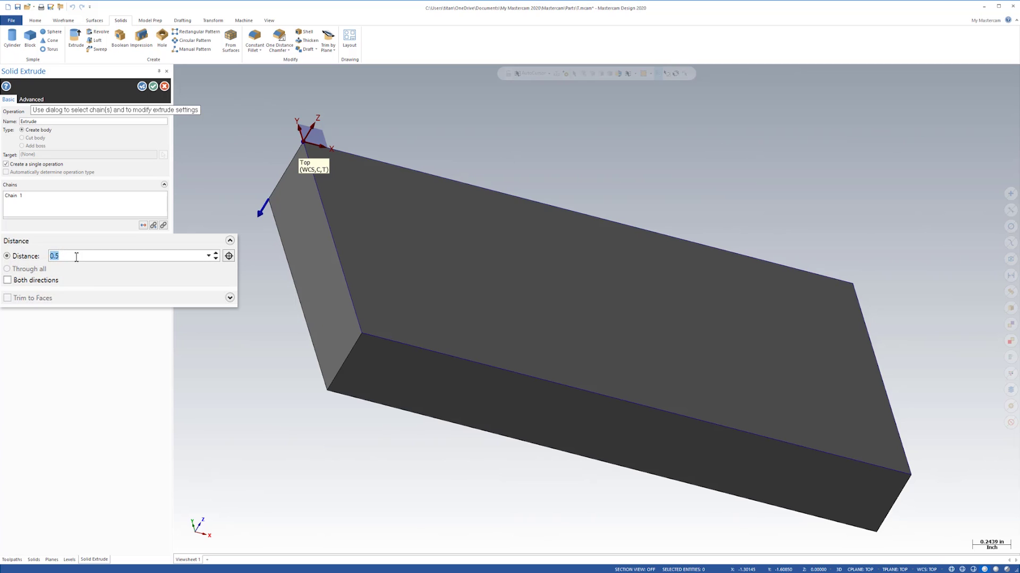
pyautogui.write('.')
pyautogui.press('Return')
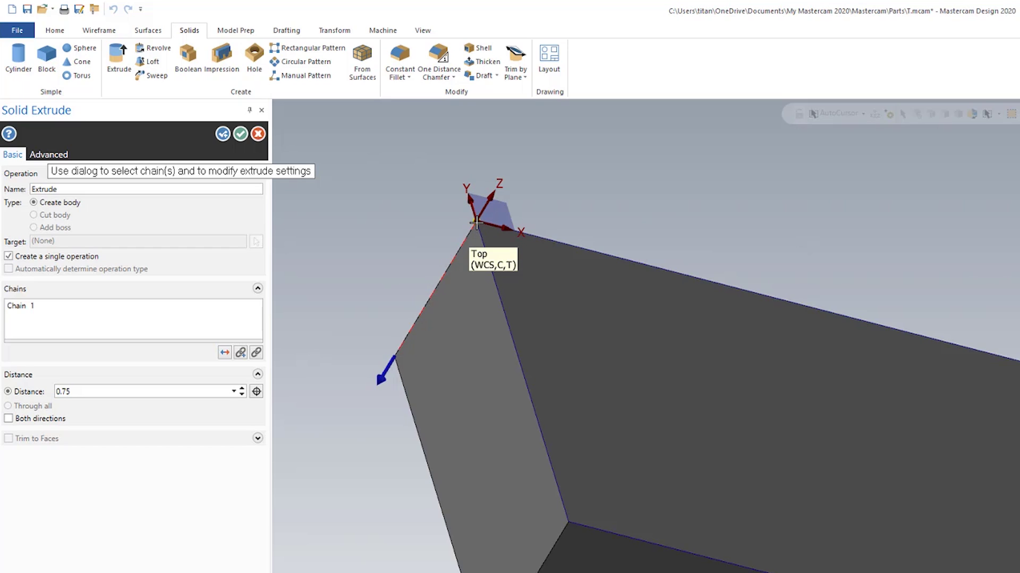
# - Try the reversed extrusion direction, restore the direction below the top plane, and create the solid body
pyautogui.moveTo(394, 357)
pyautogui.click(225, 353)
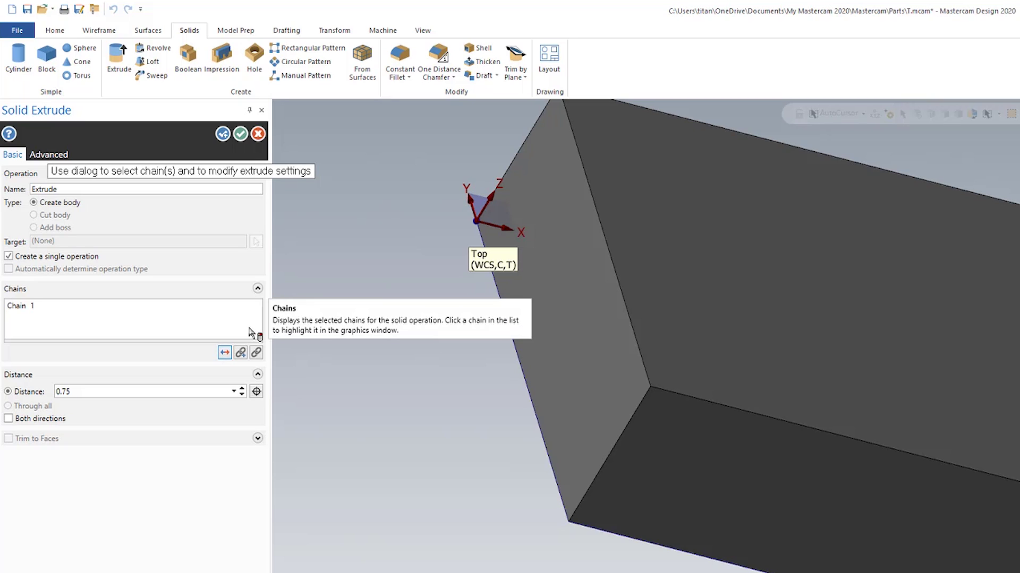
pyautogui.click(226, 352)
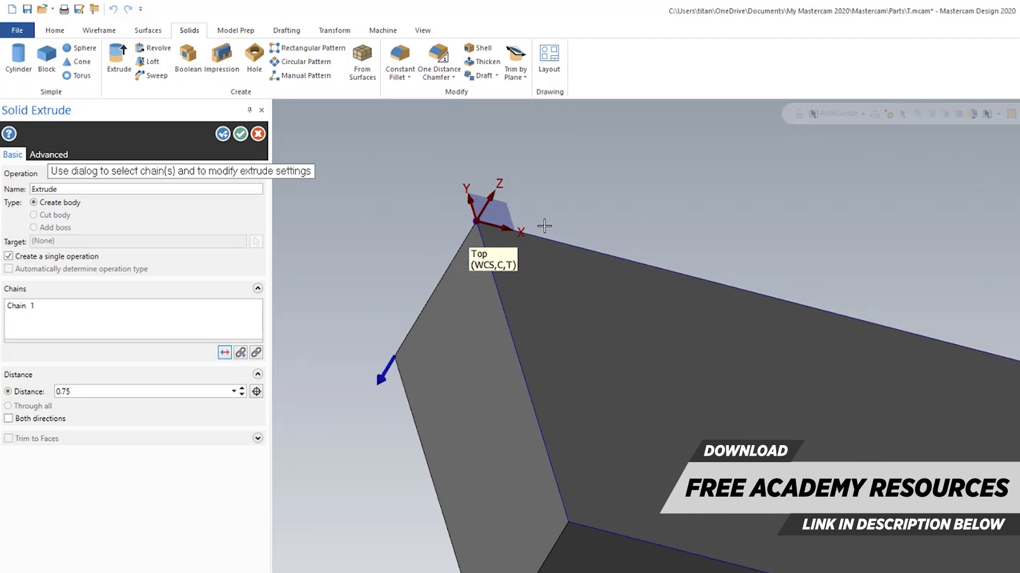
pyautogui.click(239, 135)
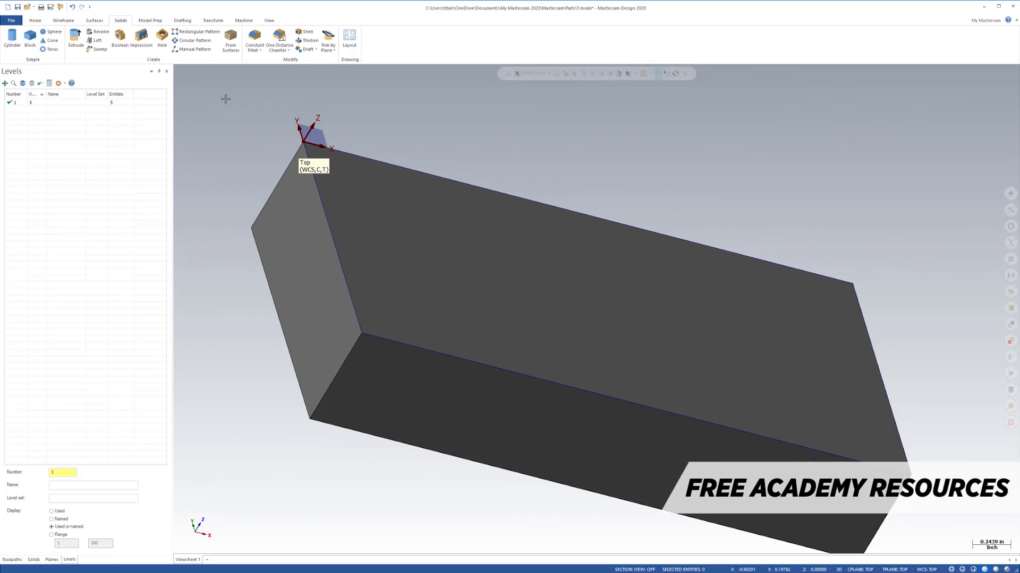
# - Start a Simple hole operation in the Top plane, keeping the 0.58 depth and 118° bottom angle
pyautogui.rightClick(481, 149)
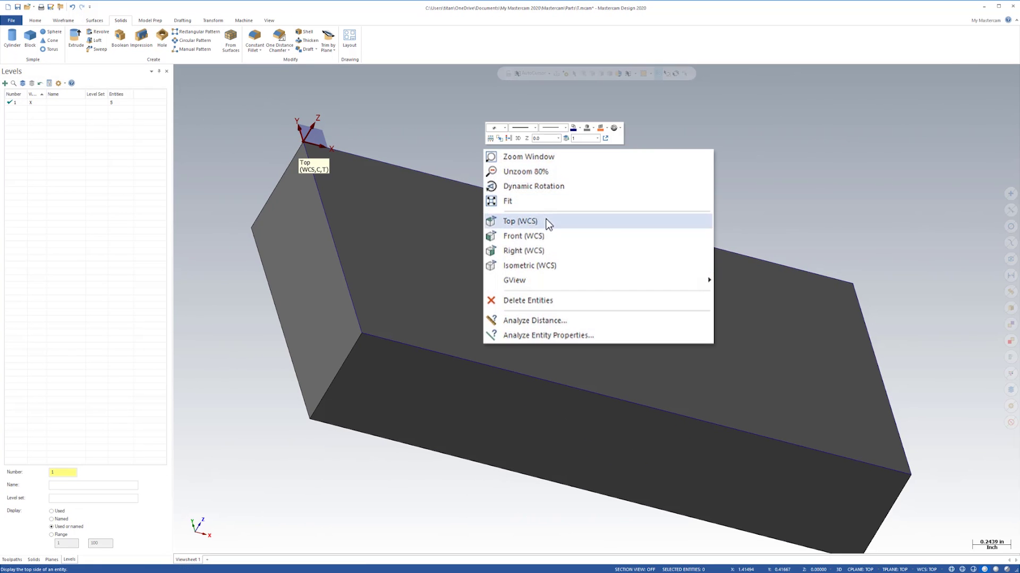
pyautogui.click(523, 196)
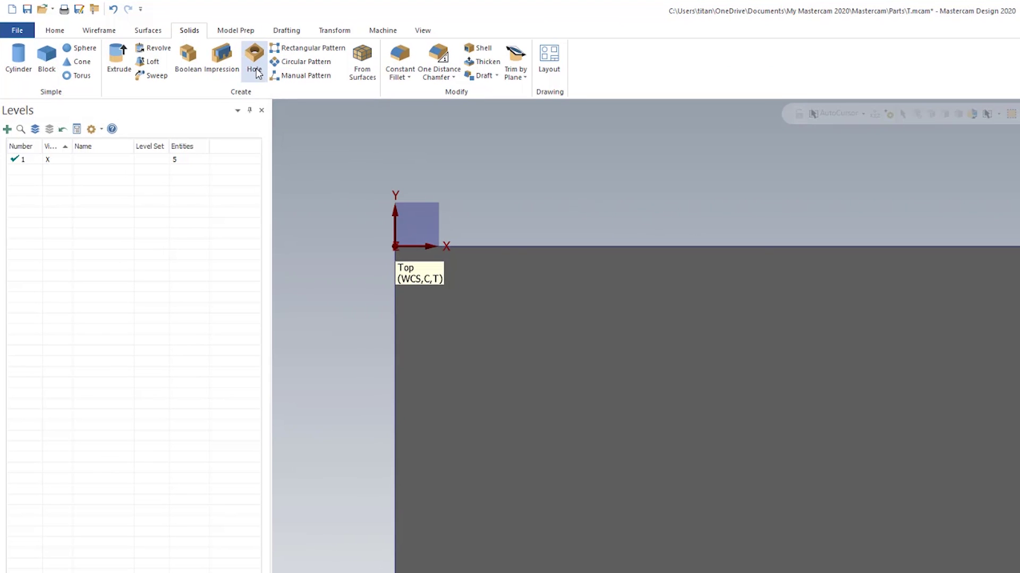
pyautogui.click(255, 68)
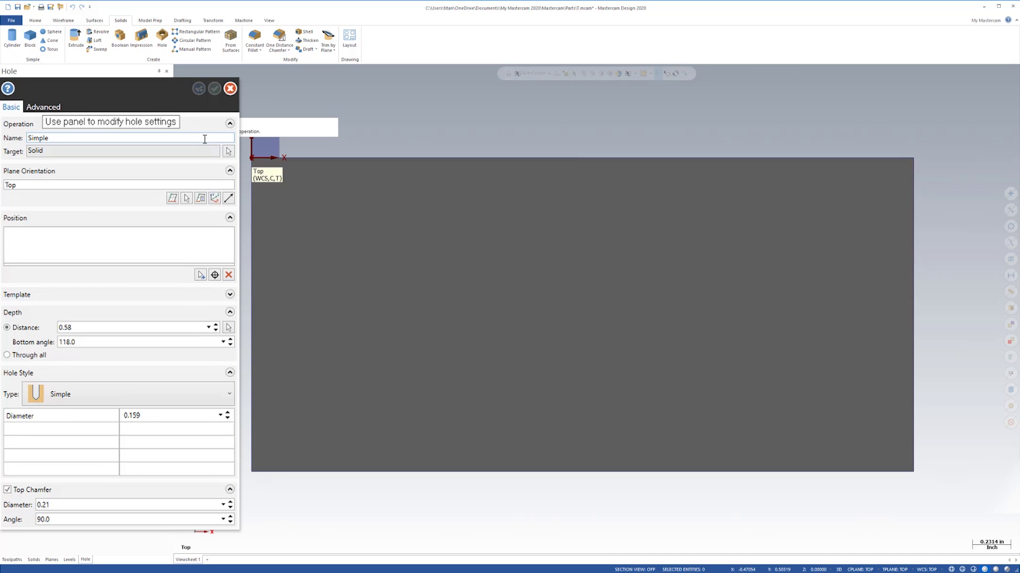
pyautogui.click(72, 327)
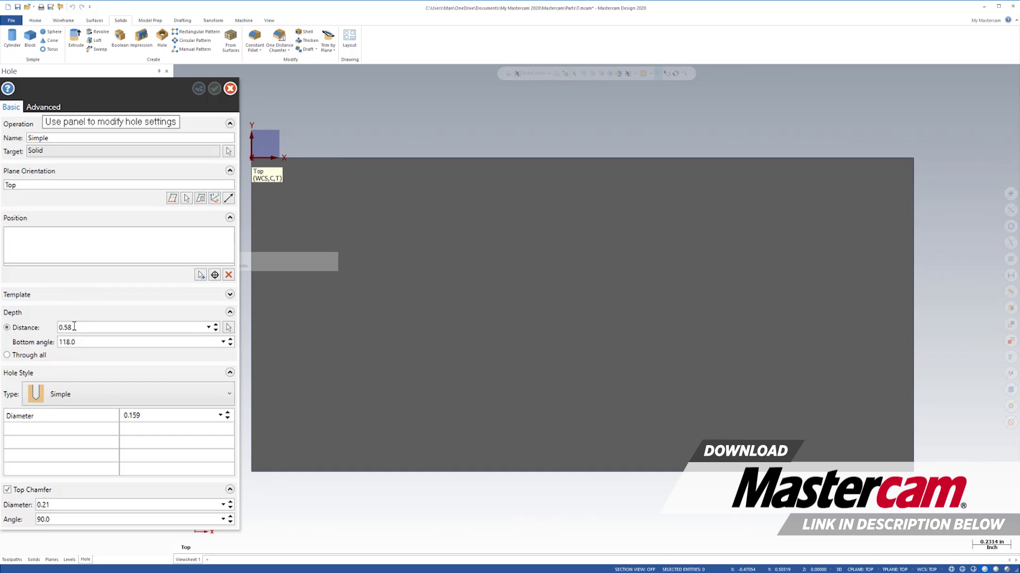
pyautogui.doubleClick(78, 326)
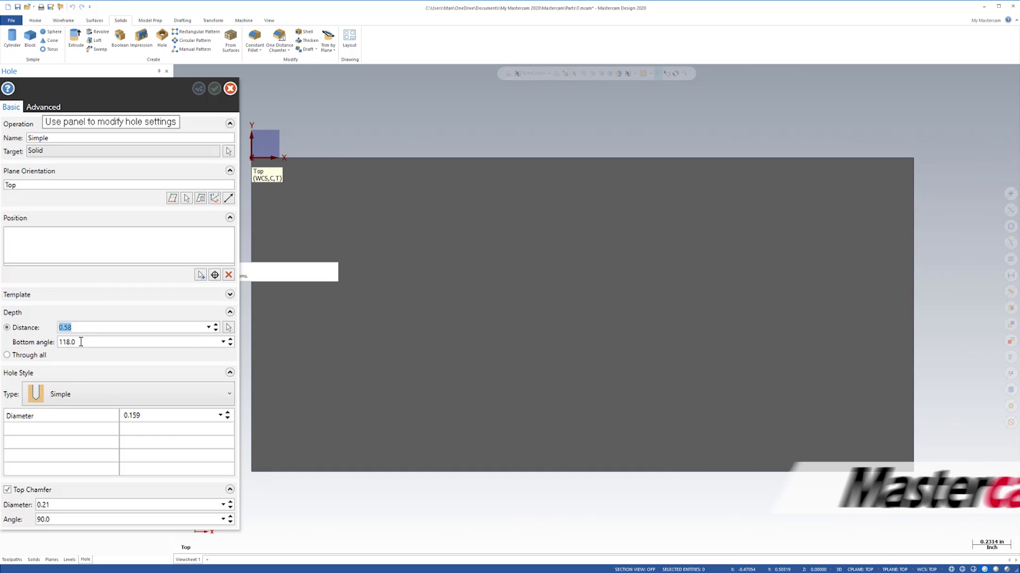
pyautogui.press('Tab')
pyautogui.press('Tab')
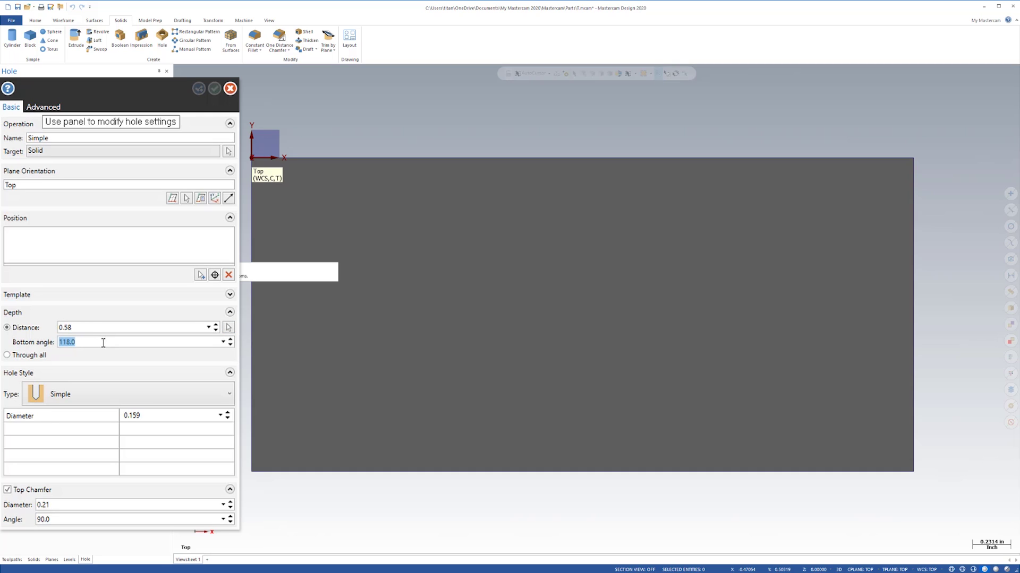
pyautogui.press('Tab')
pyautogui.press('Tab')
pyautogui.press('Tab')
pyautogui.press('Tab')
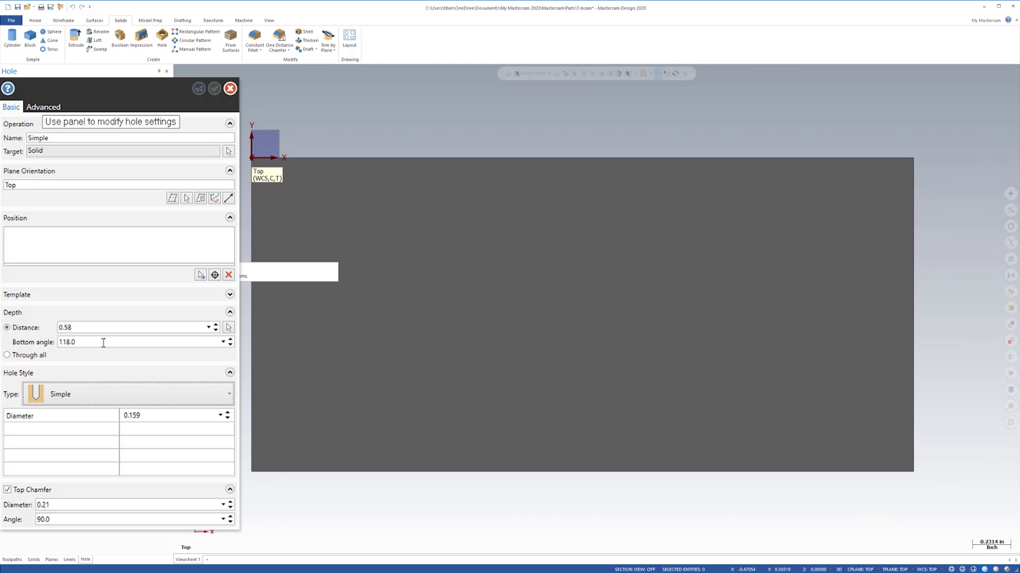
# - Set the hole diameter to 0.177 and its top chamfer diameter to 0.209
pyautogui.click(140, 416)
pyautogui.write('.177')
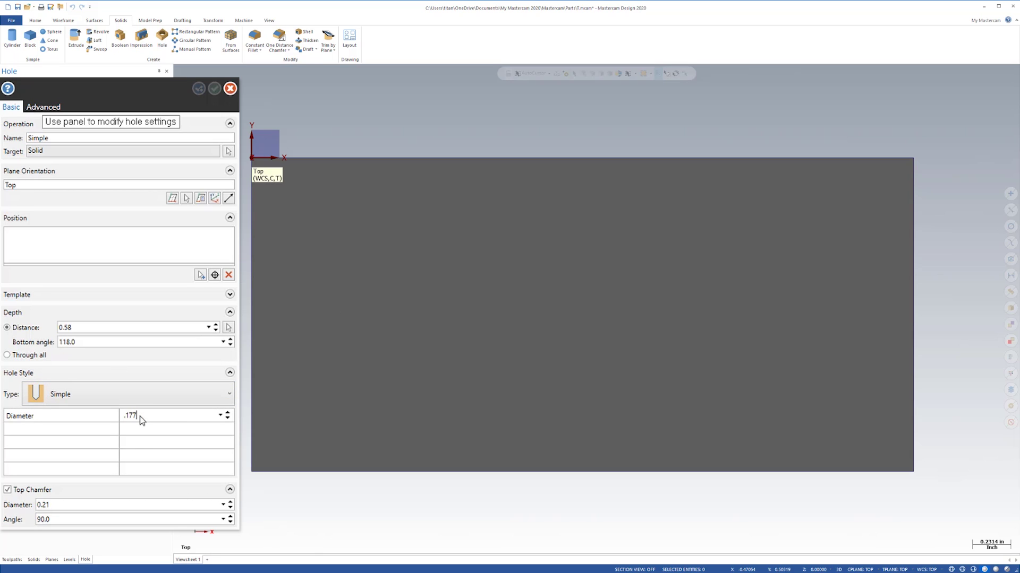
pyautogui.press('Return')
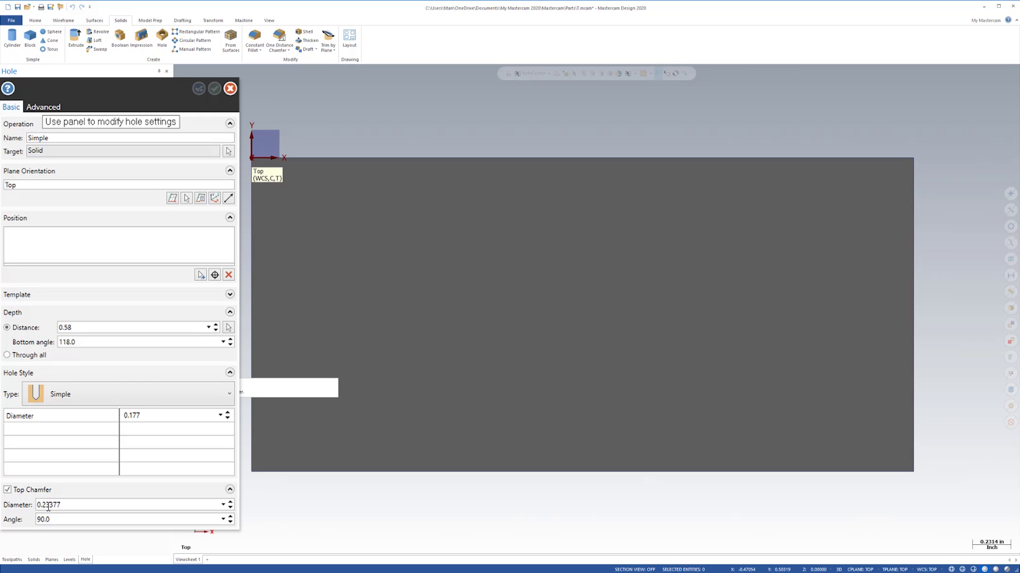
pyautogui.doubleClick(65, 507)
pyautogui.write('.209')
pyautogui.press('Tab')
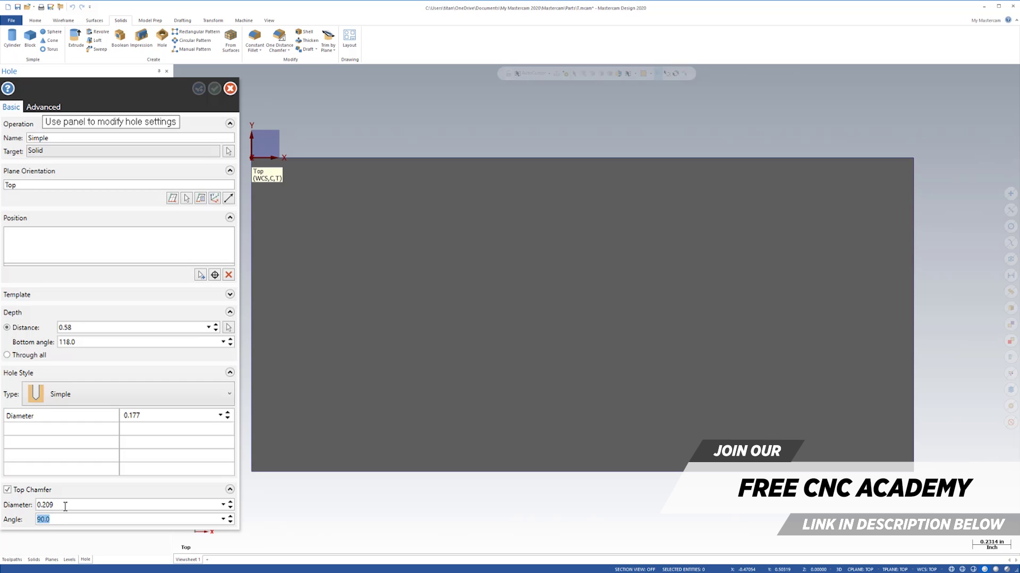
# - Place the first hole position near the block's origin corner at coordinates .15,-.15
pyautogui.click(215, 275)
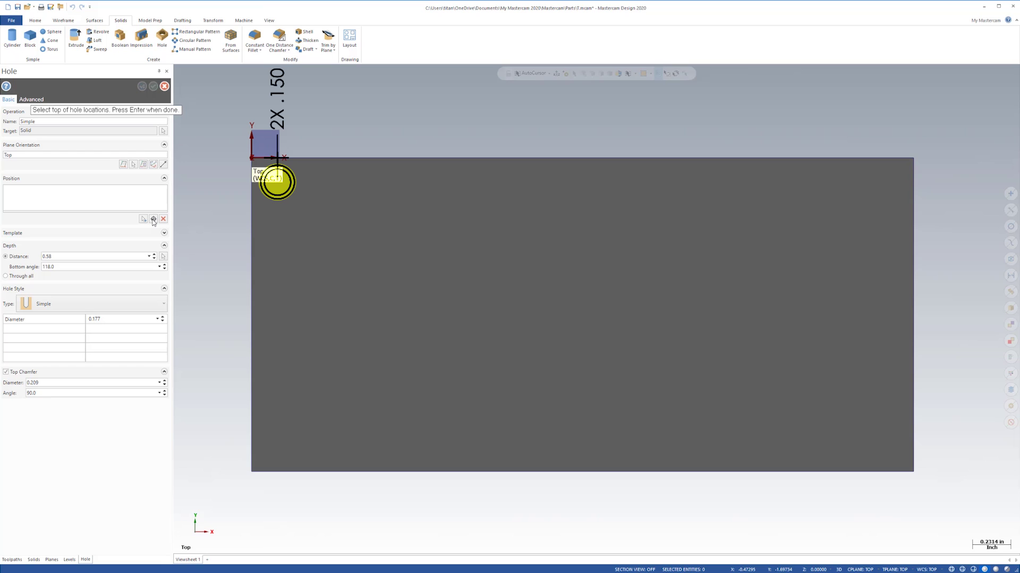
pyautogui.write('.15')
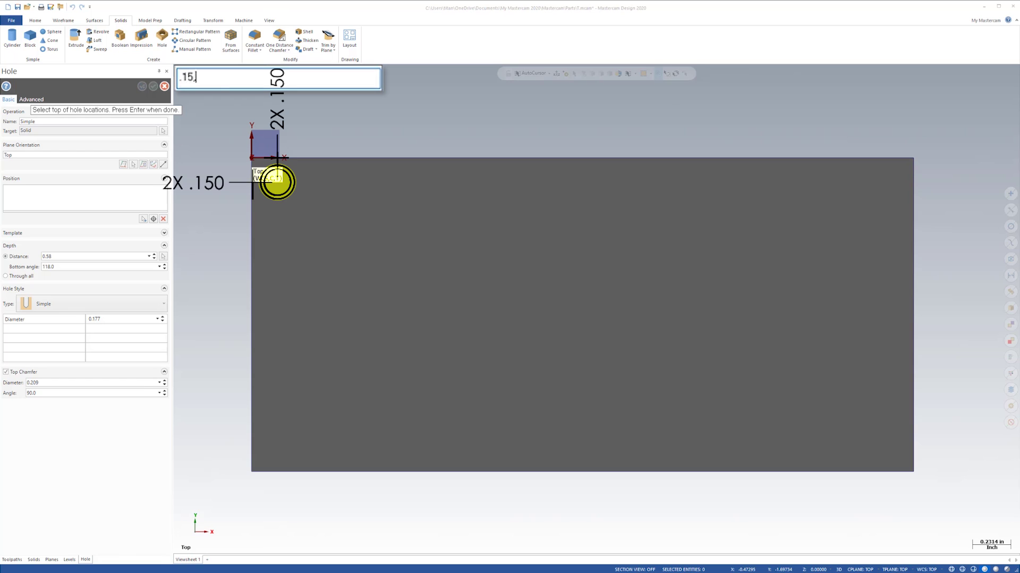
pyautogui.write(',-.15')
pyautogui.press('Return')
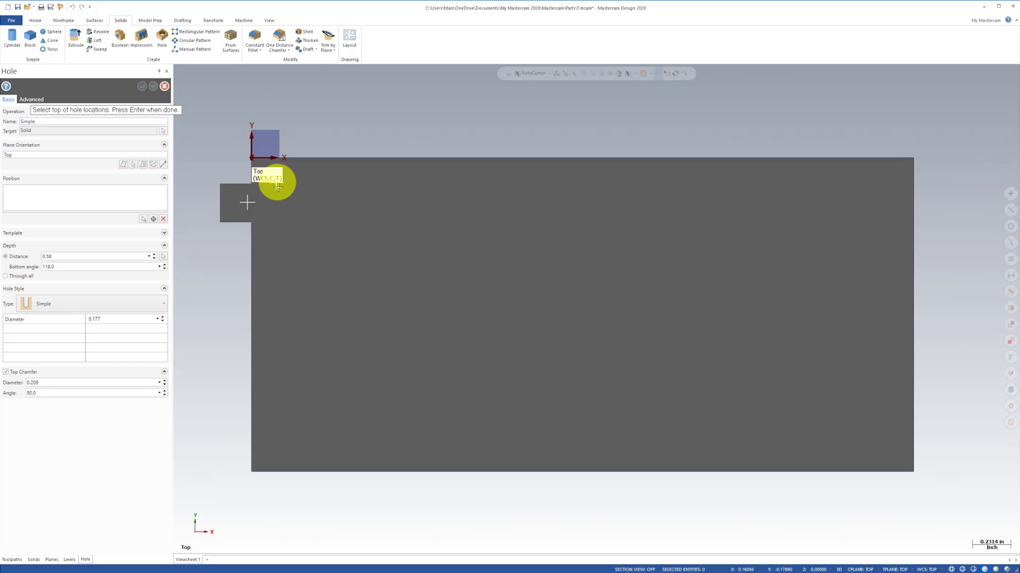
# - Add a second hole position near the block's lower-left corner at coordinates .15,-1.75
pyautogui.moveTo(278, 187); pyautogui.dragTo(269, 458)
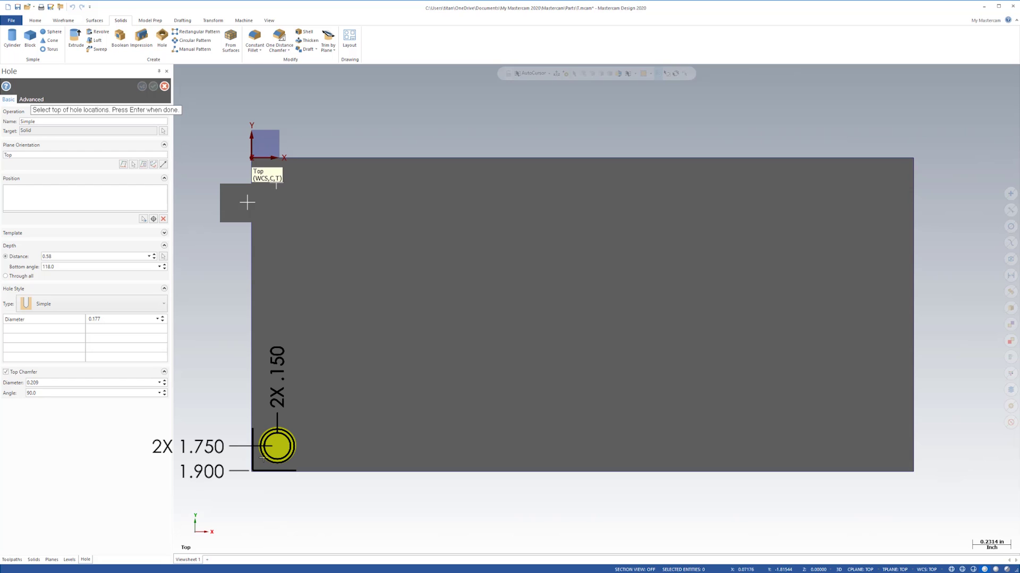
pyautogui.press('space')
pyautogui.write('.1')
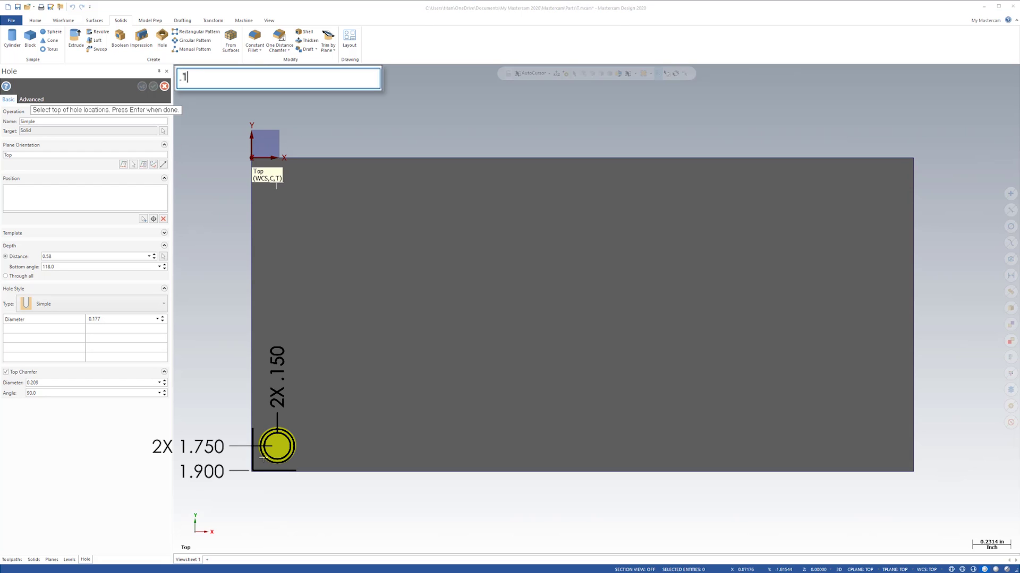
pyautogui.write('5,-1.75')
pyautogui.press('Return')
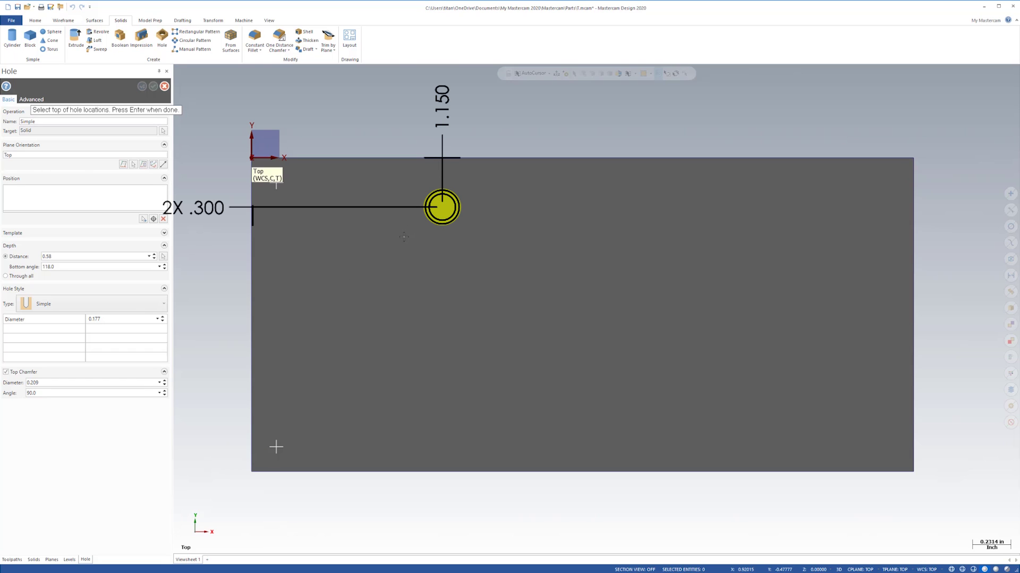
# - Add hole positions at coordinates 1.15,-.3 in the block's upper half and 2,-1.216 below its centre
pyautogui.write('1.')
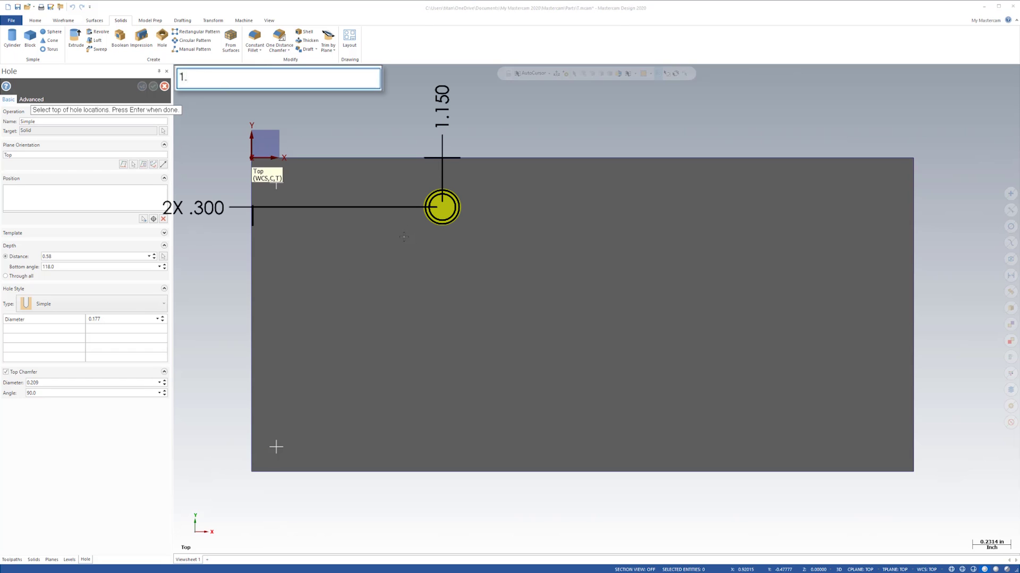
pyautogui.write('15,-.3')
pyautogui.press('Return')
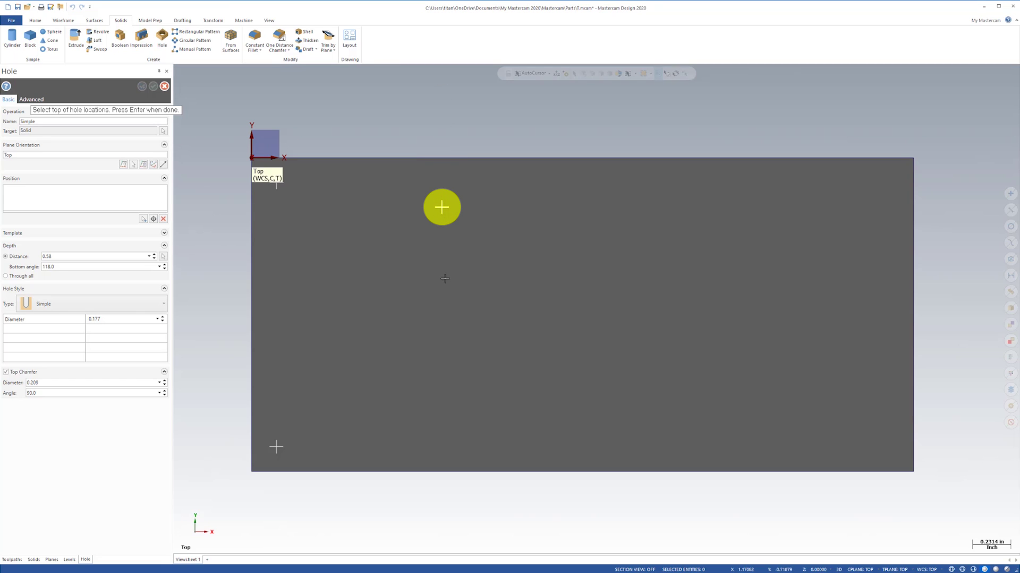
pyautogui.click(582, 358)
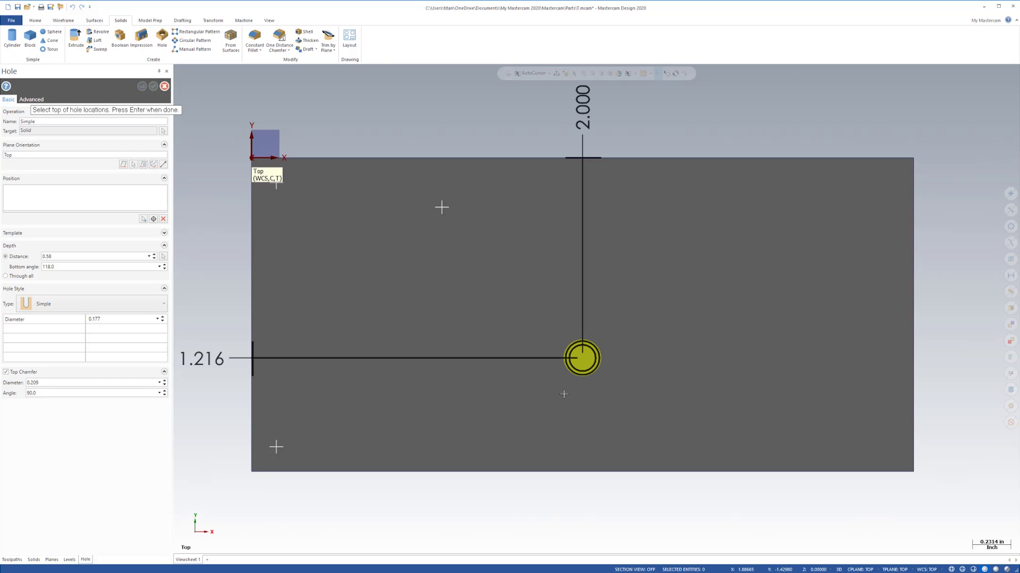
pyautogui.write('2,')
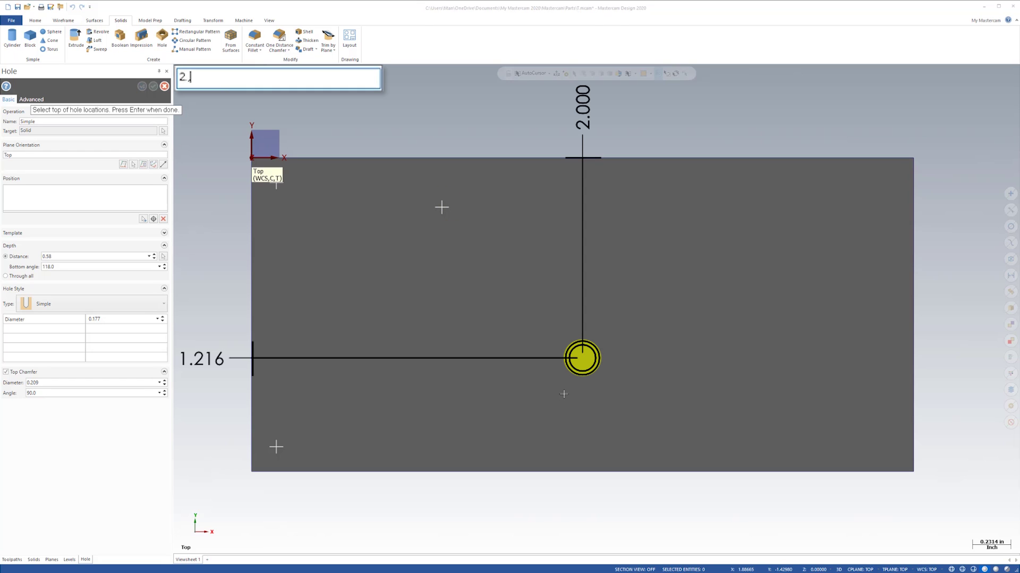
pyautogui.write('-1.216')
pyautogui.press('Return')
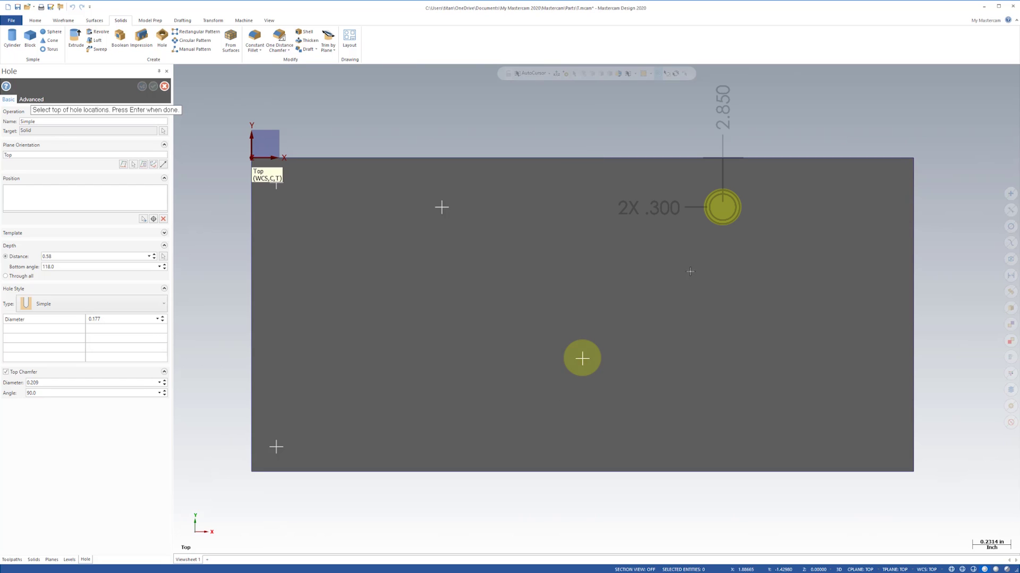
# - Add hole positions at coordinates 2.85,-.3 and, near the block's upper-right corner, 3.85,-.15
pyautogui.write('2.85')
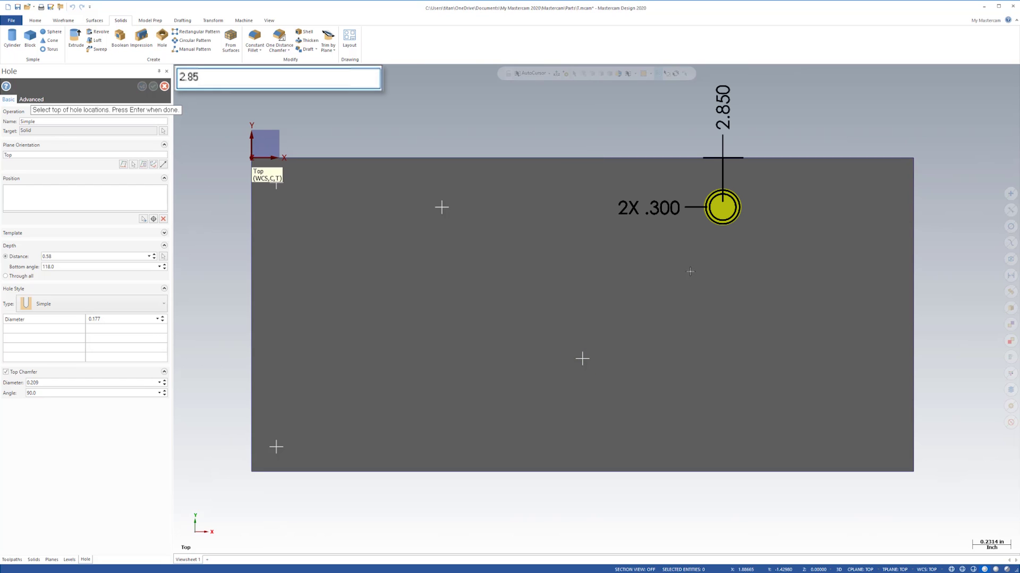
pyautogui.write(',-.3')
pyautogui.press('Return')
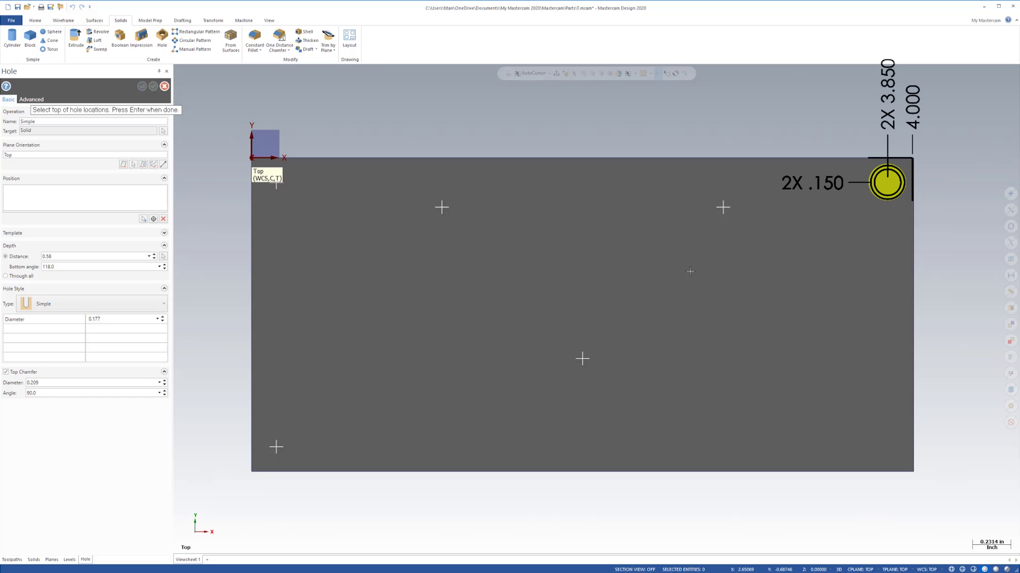
pyautogui.write('3.85,-.15')
pyautogui.press('Return')
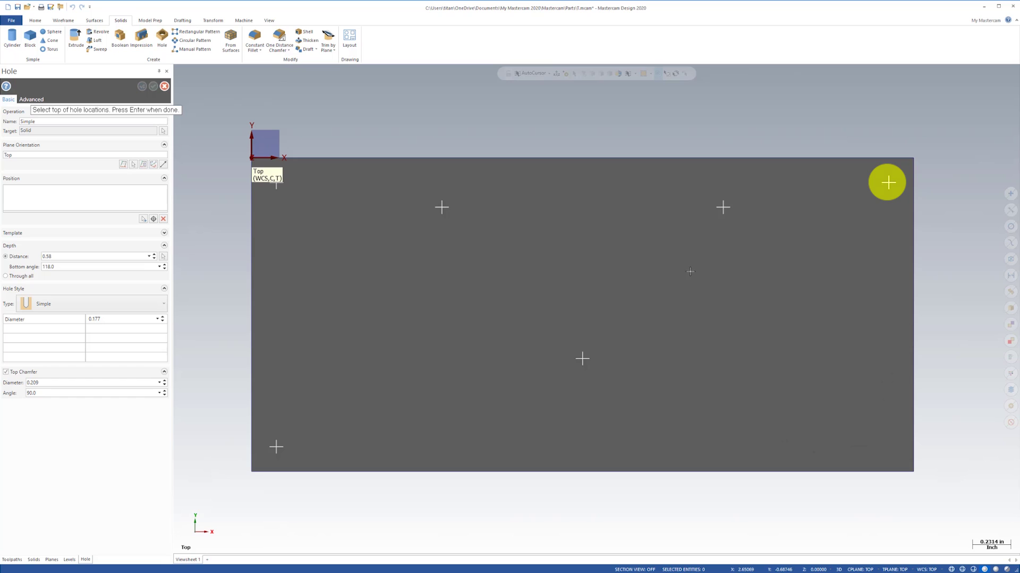
# - Add the last hole position at 3.85,-1.75 near the block's lower-right corner and finish the Hole operation
pyautogui.write('3.85,-1.75')
pyautogui.press('Return')
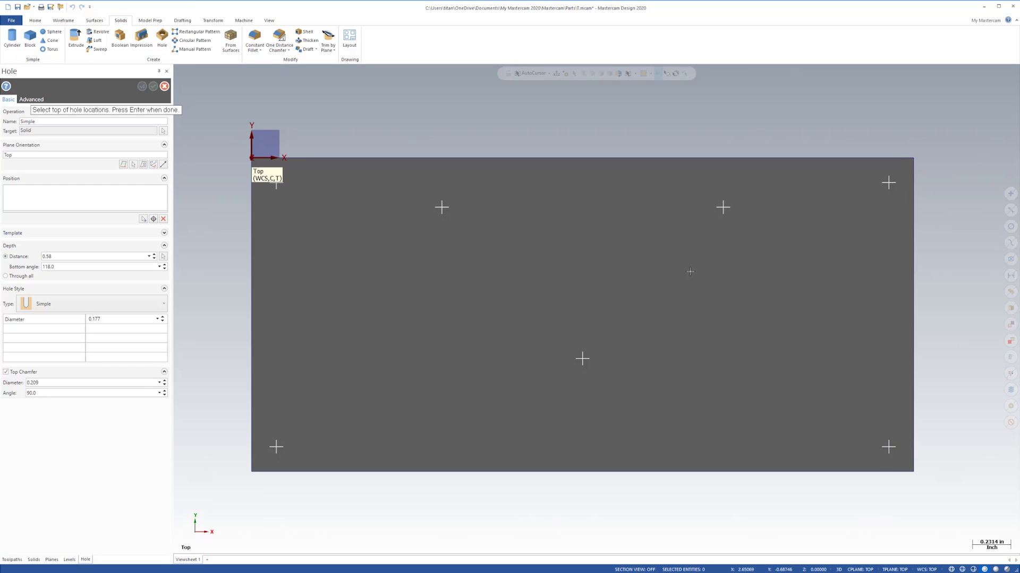
pyautogui.press('Return')
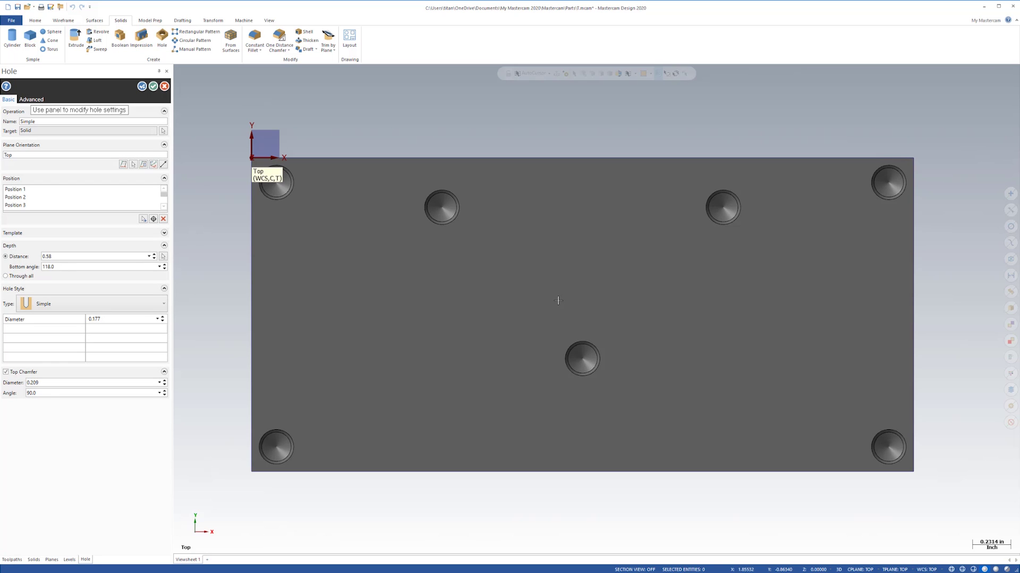
pyautogui.moveTo(556, 297); pyautogui.dragTo(572, 280, button='middle')
pyautogui.scroll(1, 569, 280)
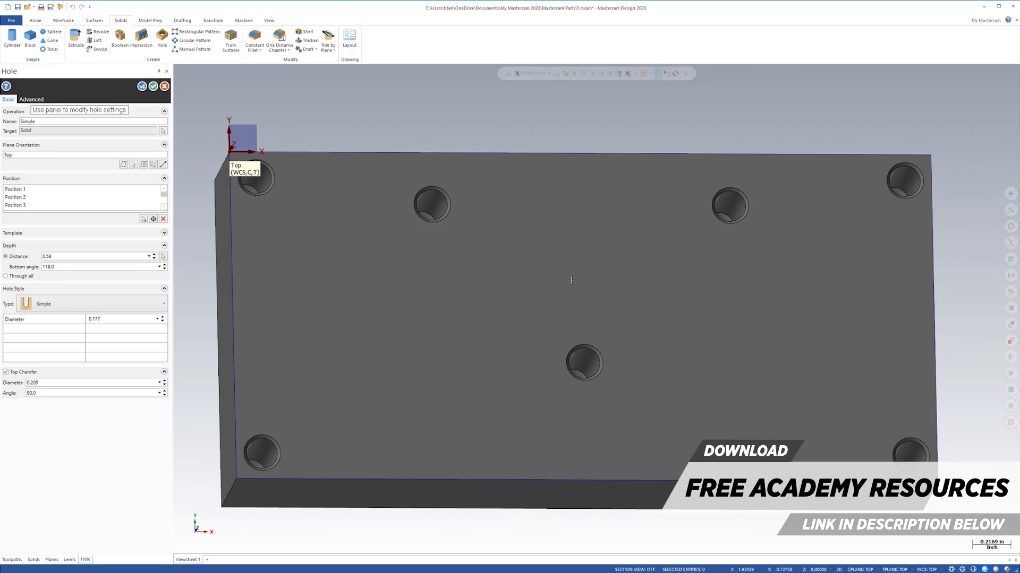
pyautogui.click(153, 86)
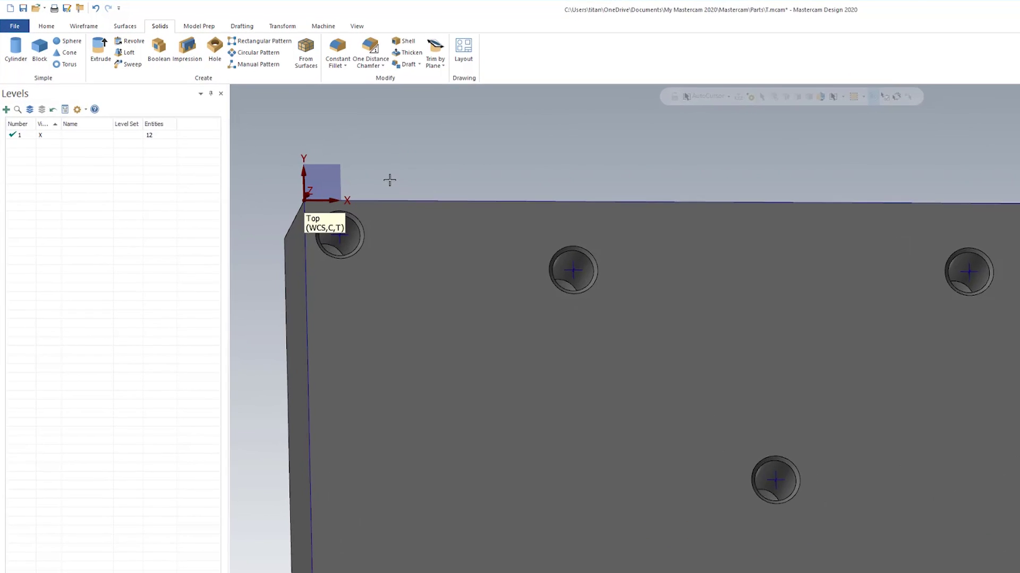
# - Offset the chain of the block's top outline inward as a copy with a distance of .3
pyautogui.click(82, 26)
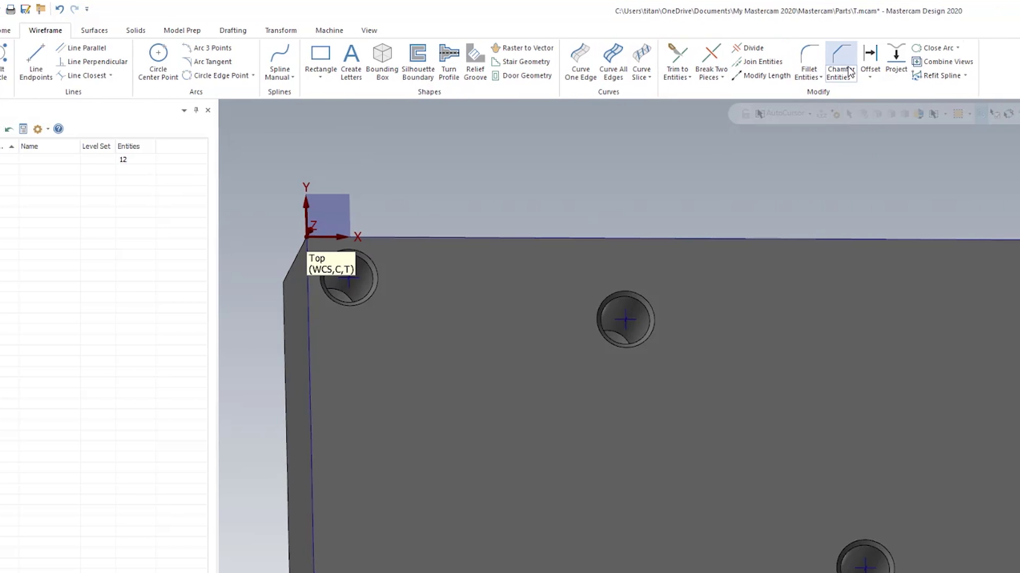
pyautogui.click(873, 77)
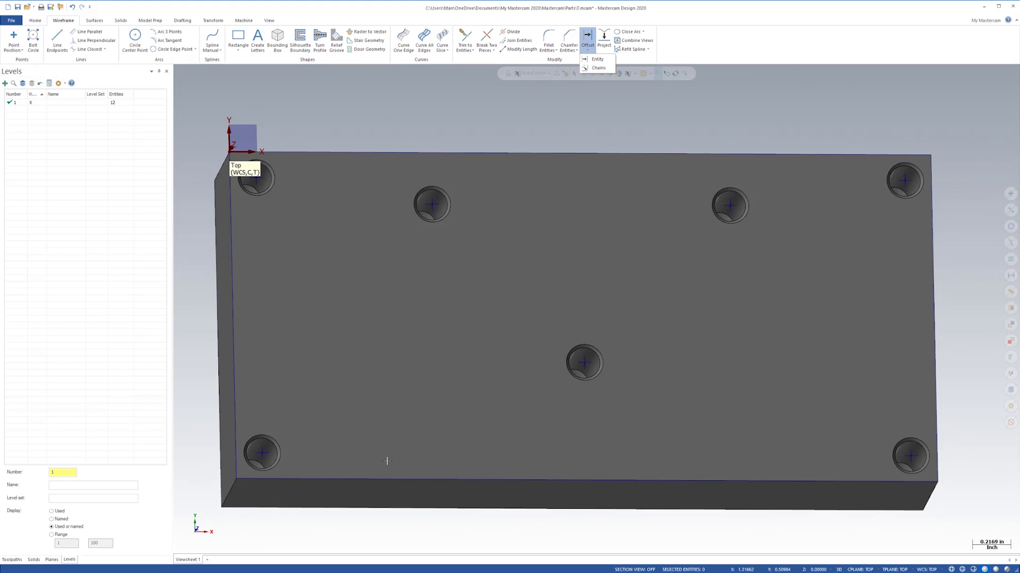
pyautogui.click(598, 68)
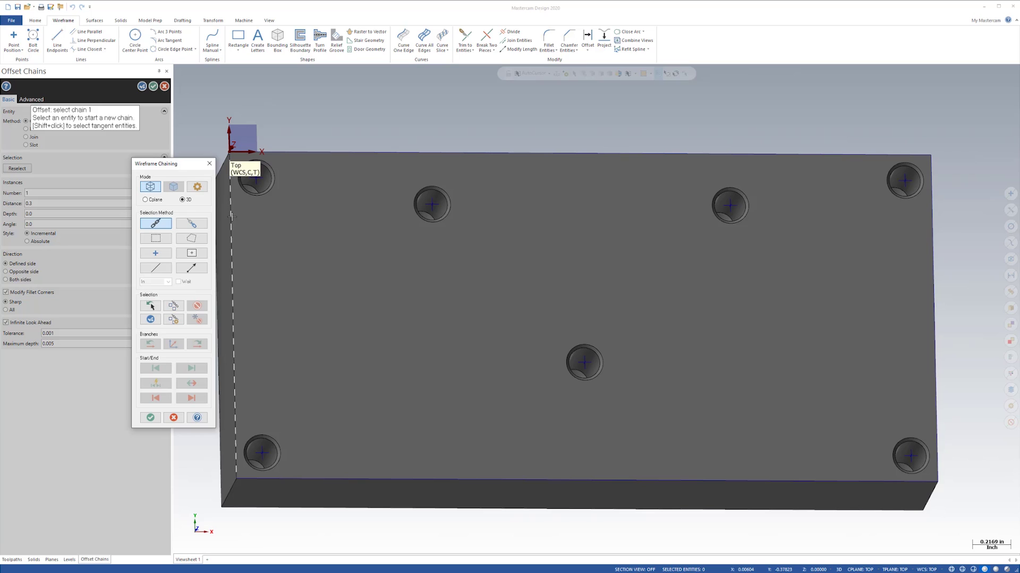
pyautogui.click(231, 216)
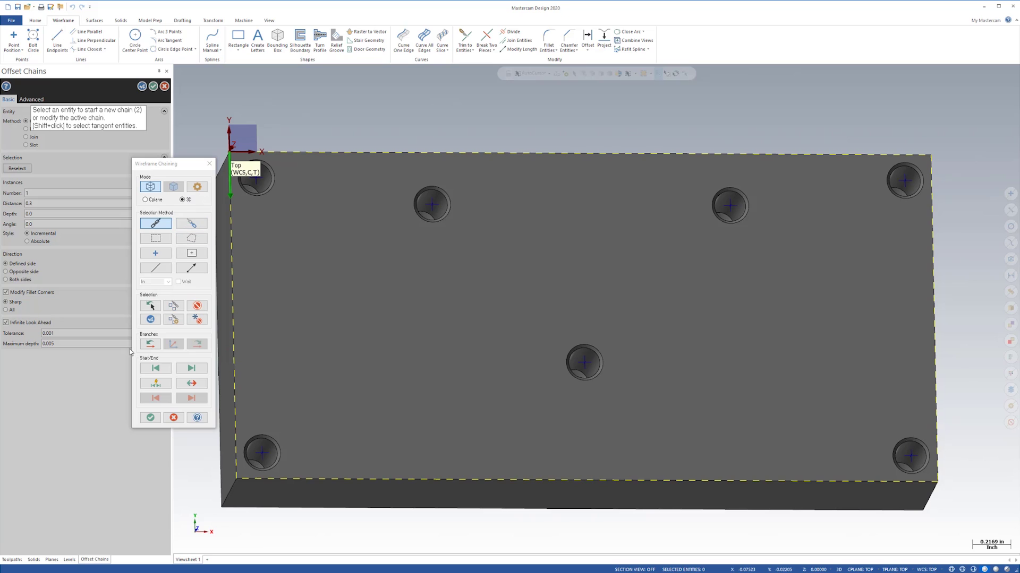
pyautogui.click(151, 419)
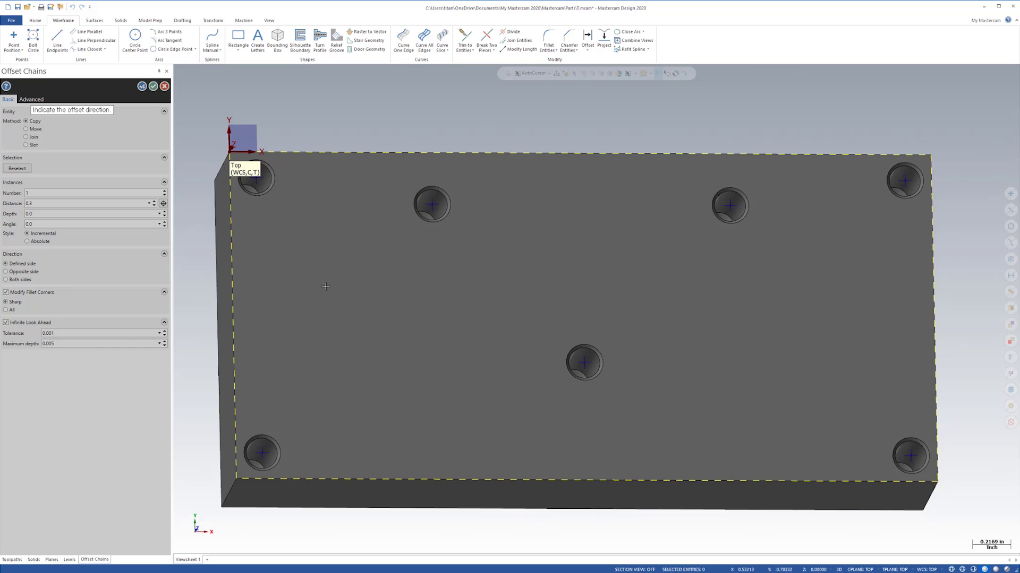
pyautogui.click(342, 284)
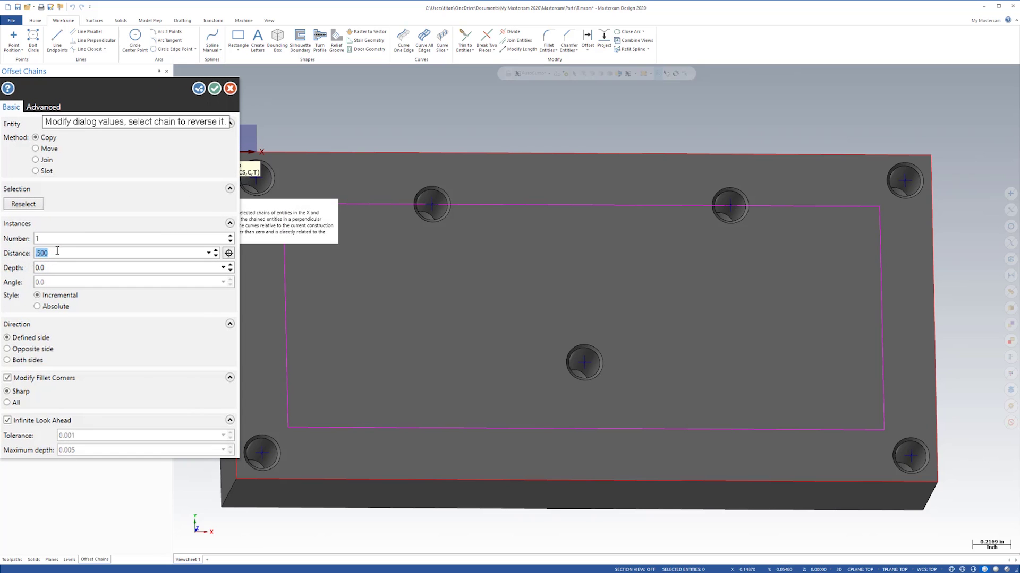
pyautogui.write('.3')
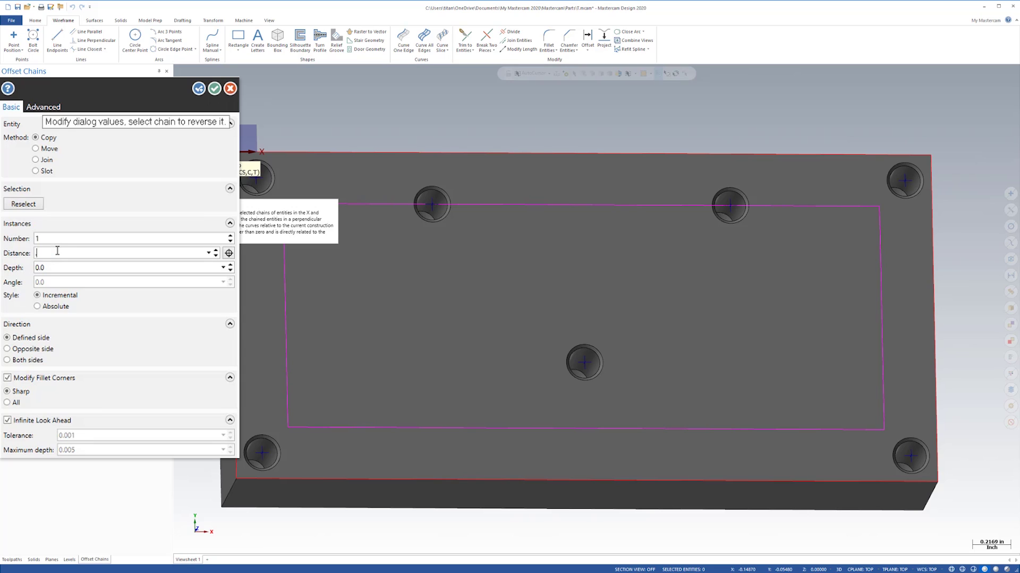